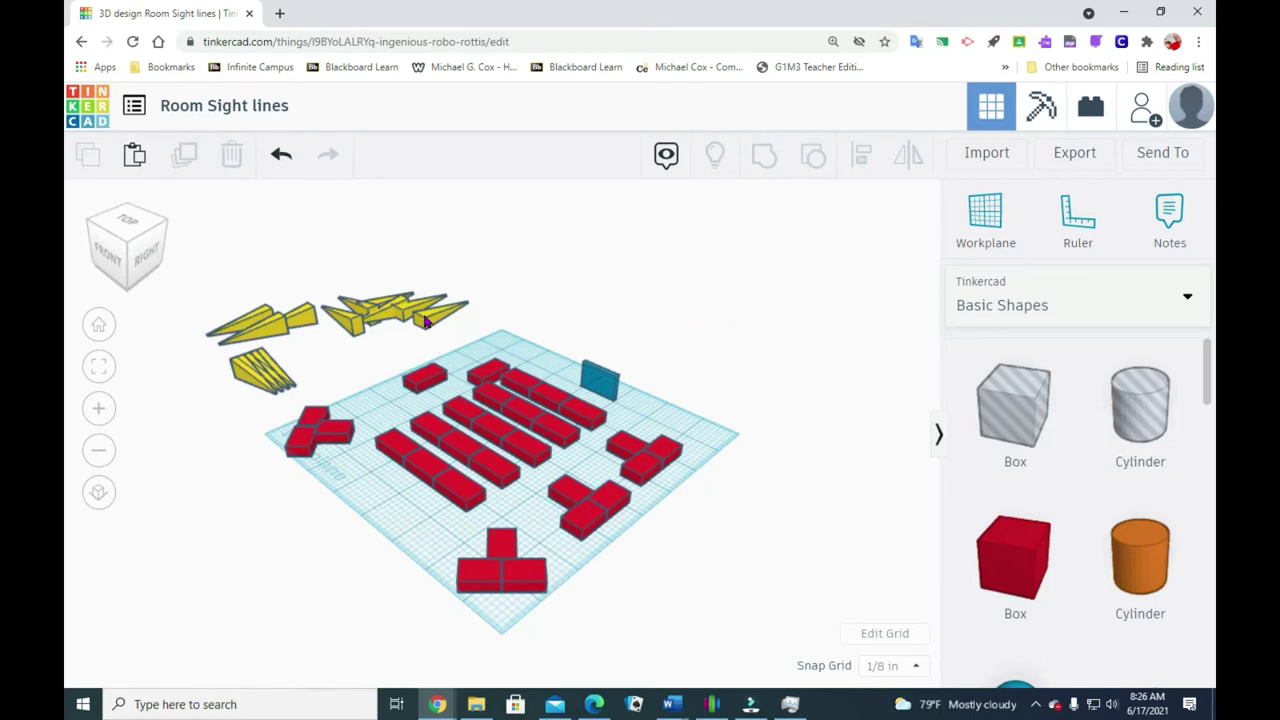
Step: Move two yellow wedges side by side onto the red desk rows, then deselect
{"action": "left_click_drag", "start_coordinate": [428, 320], "coordinate": [522, 412]}
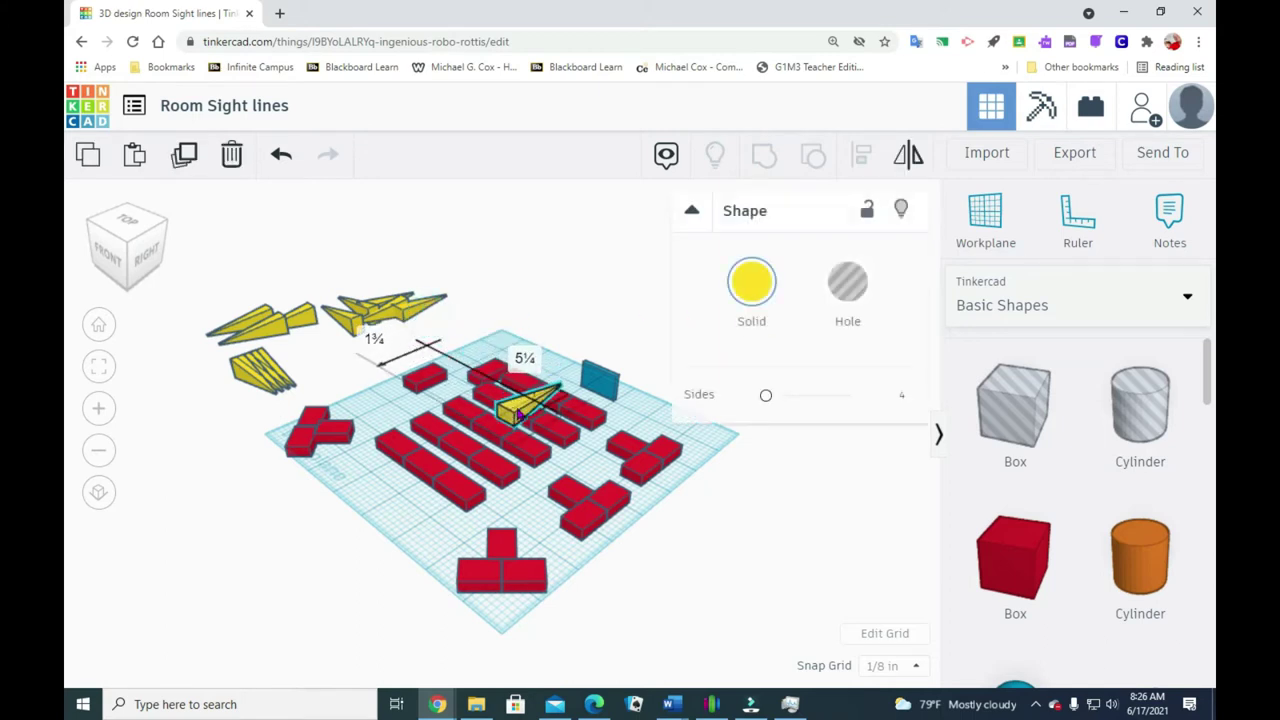
{"action": "left_click_drag", "start_coordinate": [392, 320], "coordinate": [533, 432]}
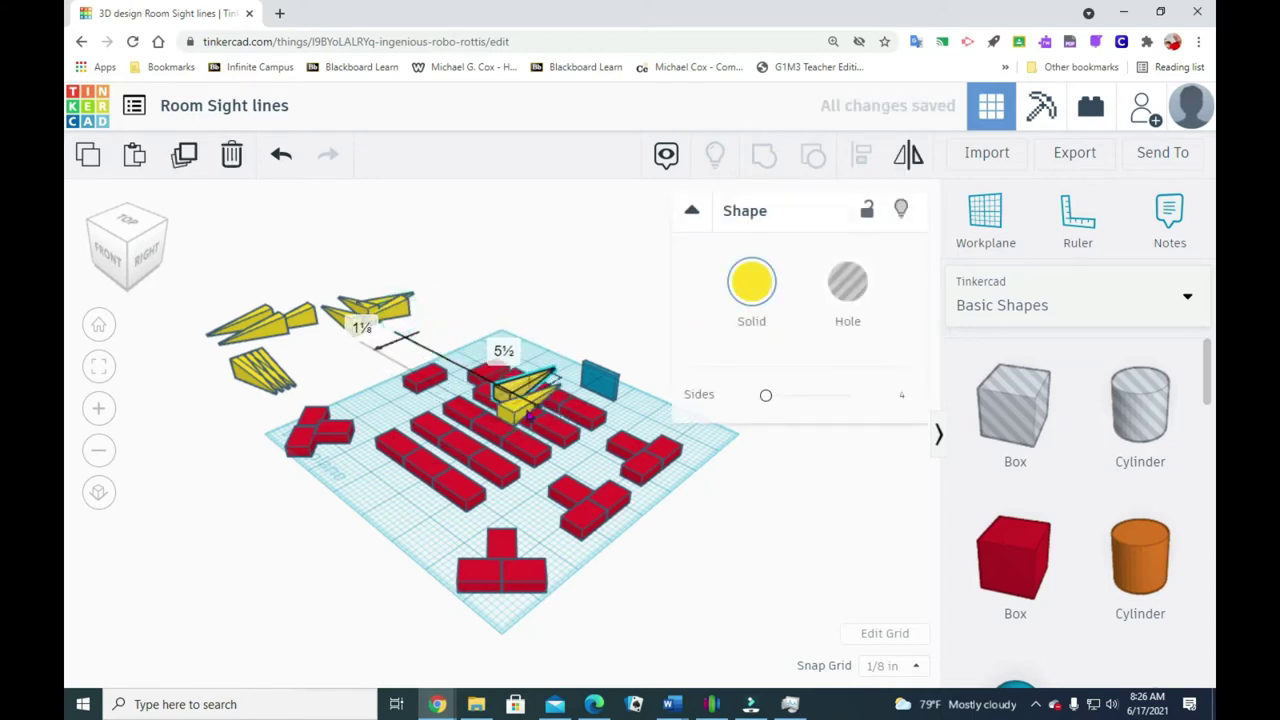
{"action": "left_click", "coordinate": [665, 385]}
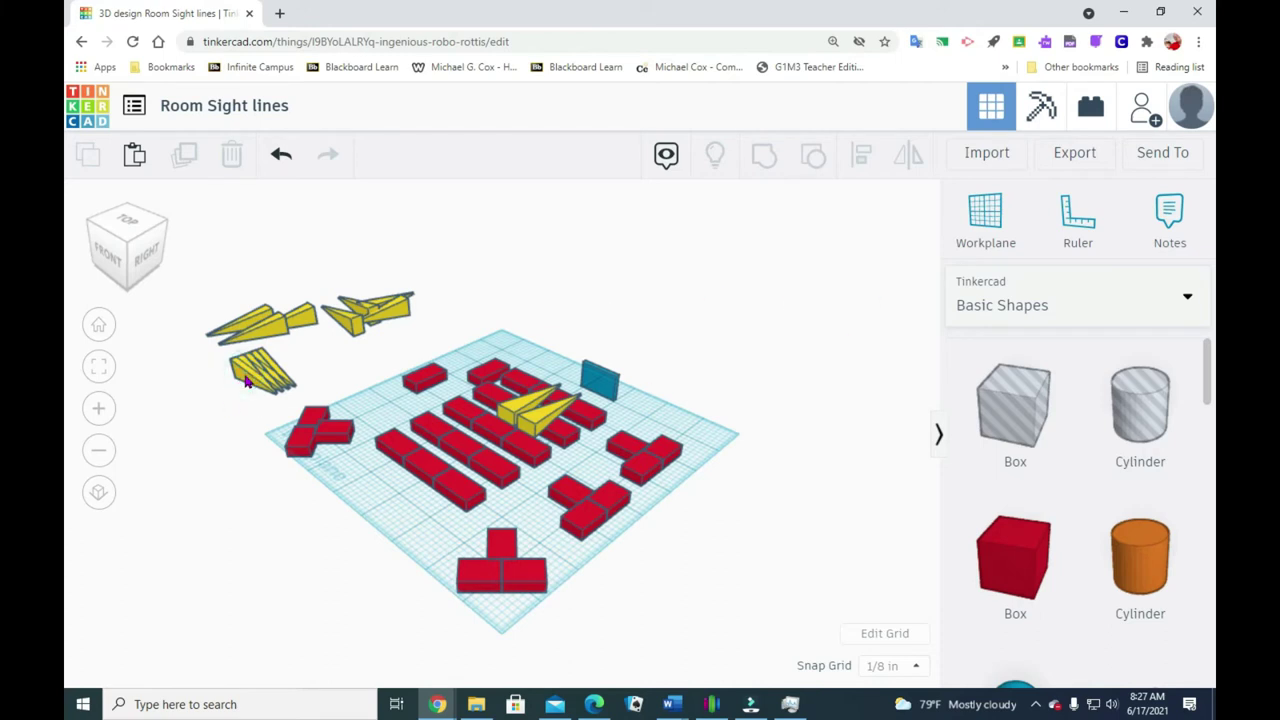
Step: Place another yellow wedge on the red desks and stretch it into a longer sight line
{"action": "left_click_drag", "start_coordinate": [250, 384], "coordinate": [545, 482]}
{"action": "left_click", "coordinate": [258, 362]}
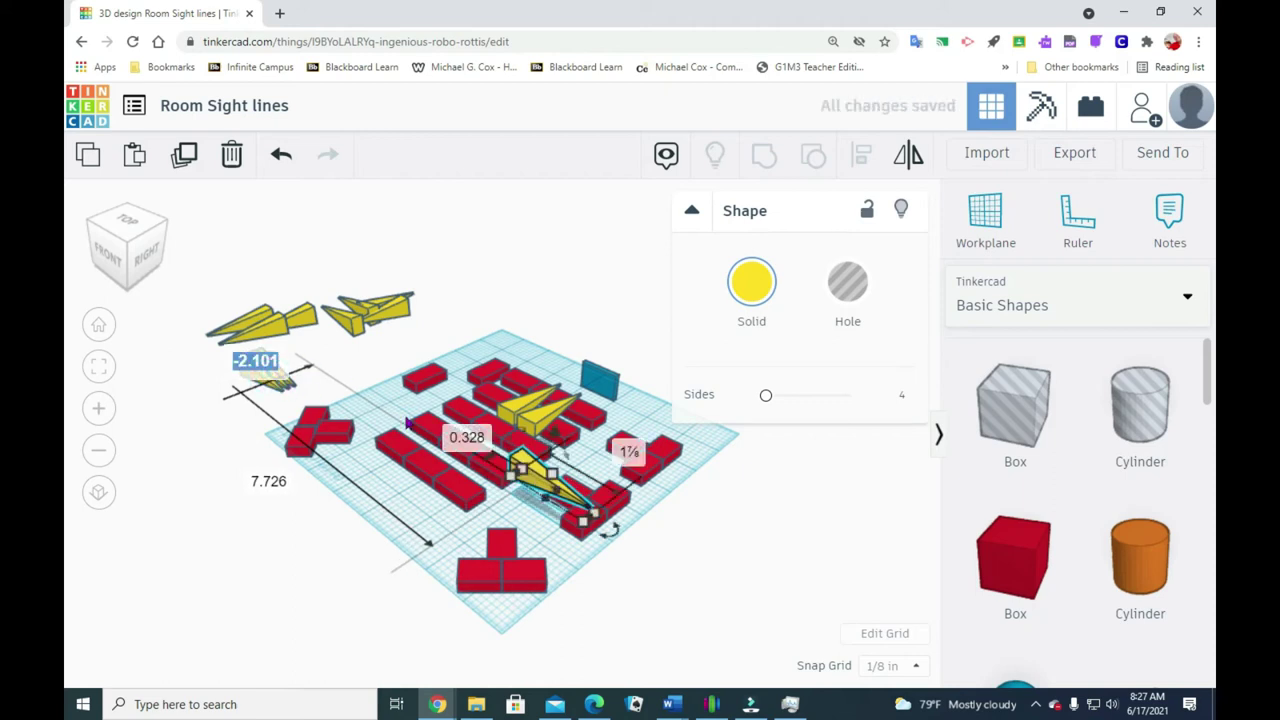
{"action": "left_click", "coordinate": [184, 381]}
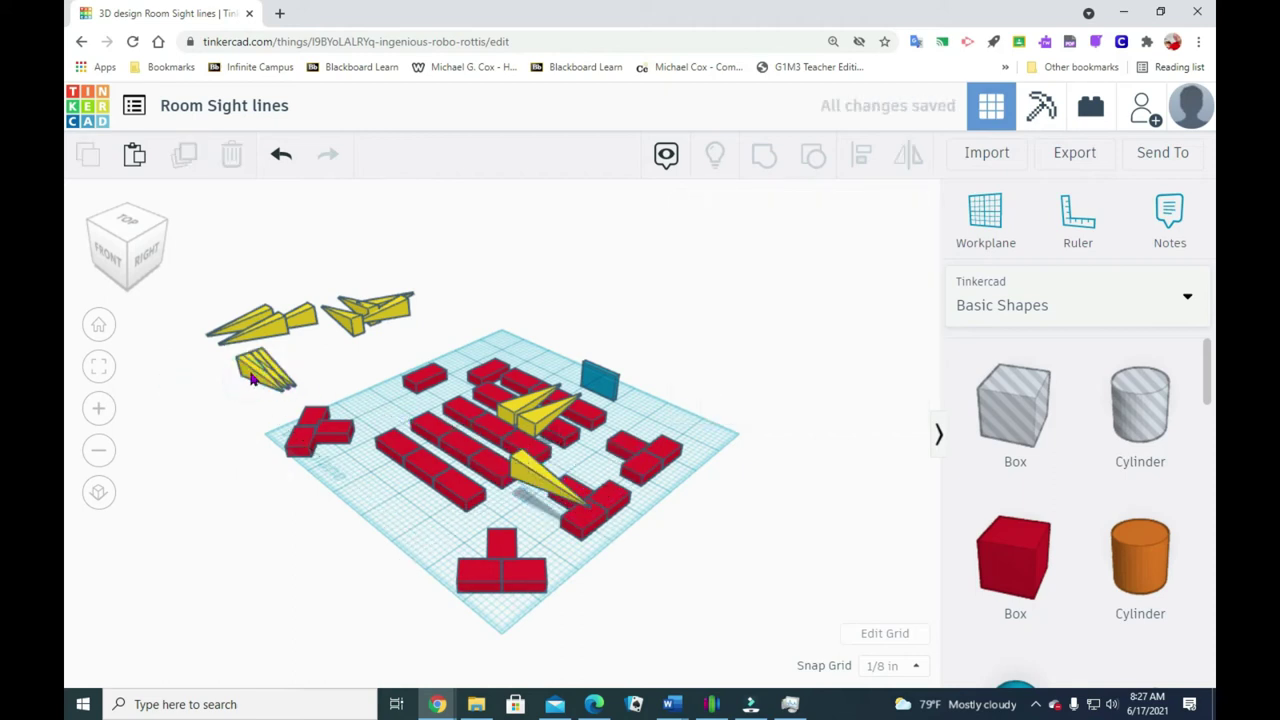
{"action": "mouse_move", "coordinate": [545, 488]}
{"action": "left_mouse_down"}
{"action": "mouse_move", "coordinate": [520, 473]}
{"action": "mouse_move", "coordinate": [570, 455]}
{"action": "left_mouse_up"}
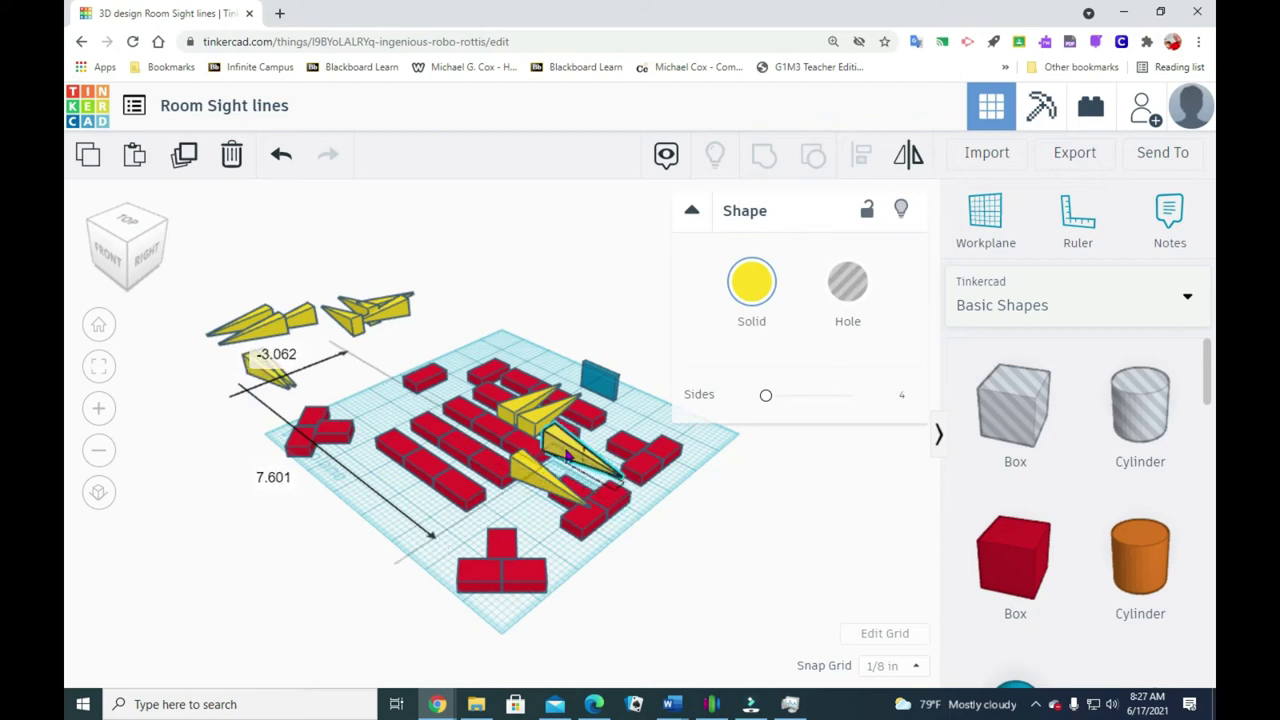
{"action": "mouse_move", "coordinate": [263, 335]}
{"action": "left_mouse_down"}
{"action": "mouse_move", "coordinate": [280, 372]}
{"action": "mouse_move", "coordinate": [348, 345]}
{"action": "mouse_move", "coordinate": [421, 418]}
{"action": "mouse_move", "coordinate": [405, 398]}
{"action": "left_mouse_up"}
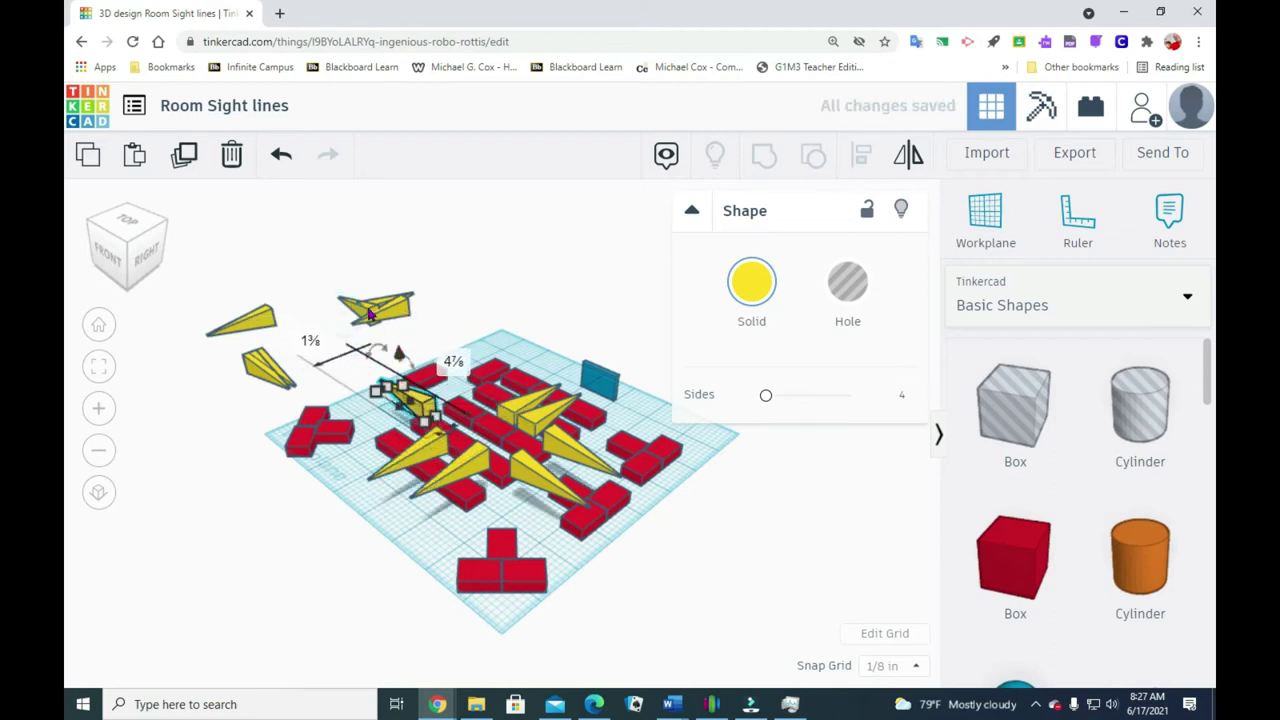
Step: Move one more yellow wedge from the top group down onto the desk grid, then deselect
{"action": "left_click", "coordinate": [347, 310]}
{"action": "left_click_drag", "start_coordinate": [349, 329], "coordinate": [405, 405]}
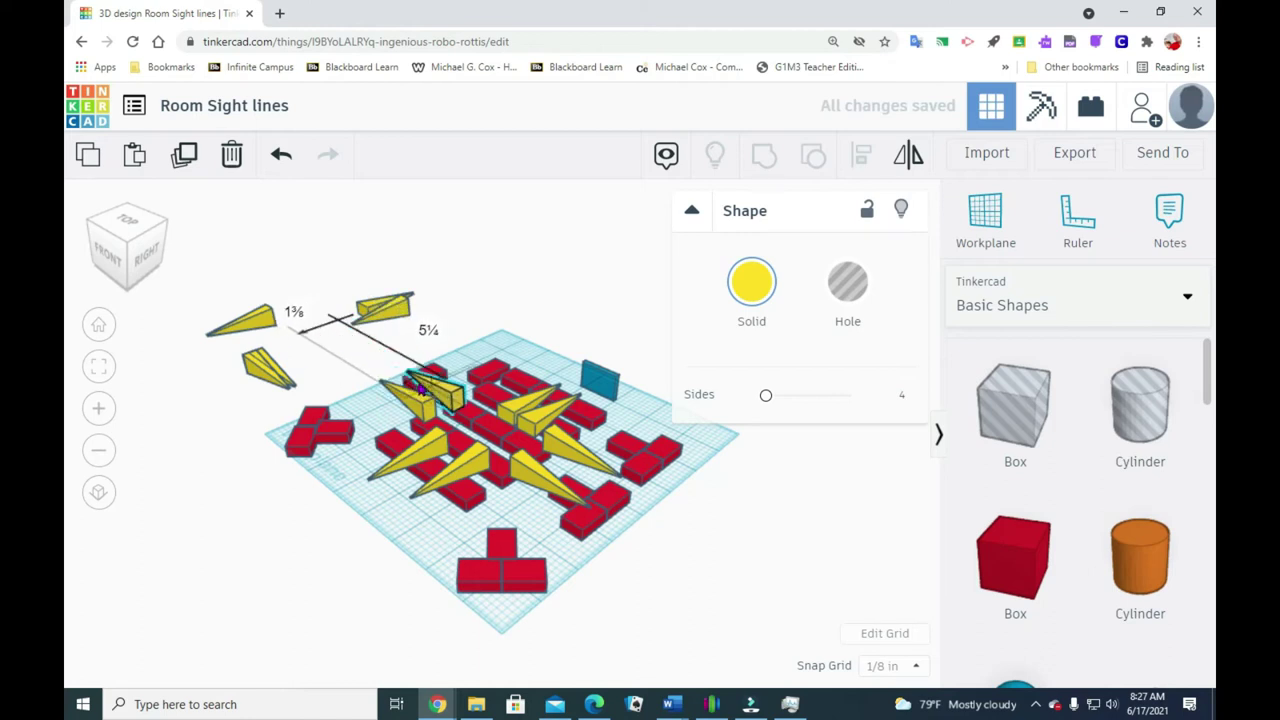
{"action": "left_click", "coordinate": [170, 549]}
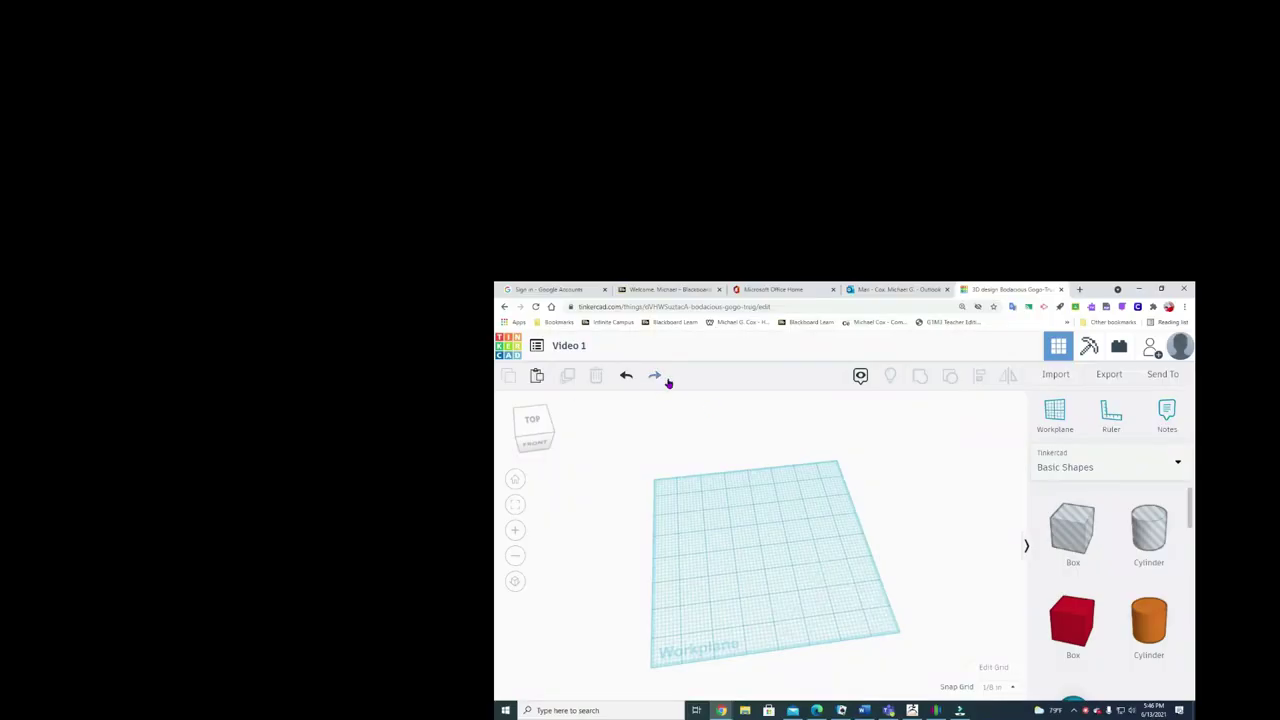
Step: Redo the undone steps, restoring the merged red house block and stacked front steps
{"action": "left_click", "coordinate": [655, 376]}
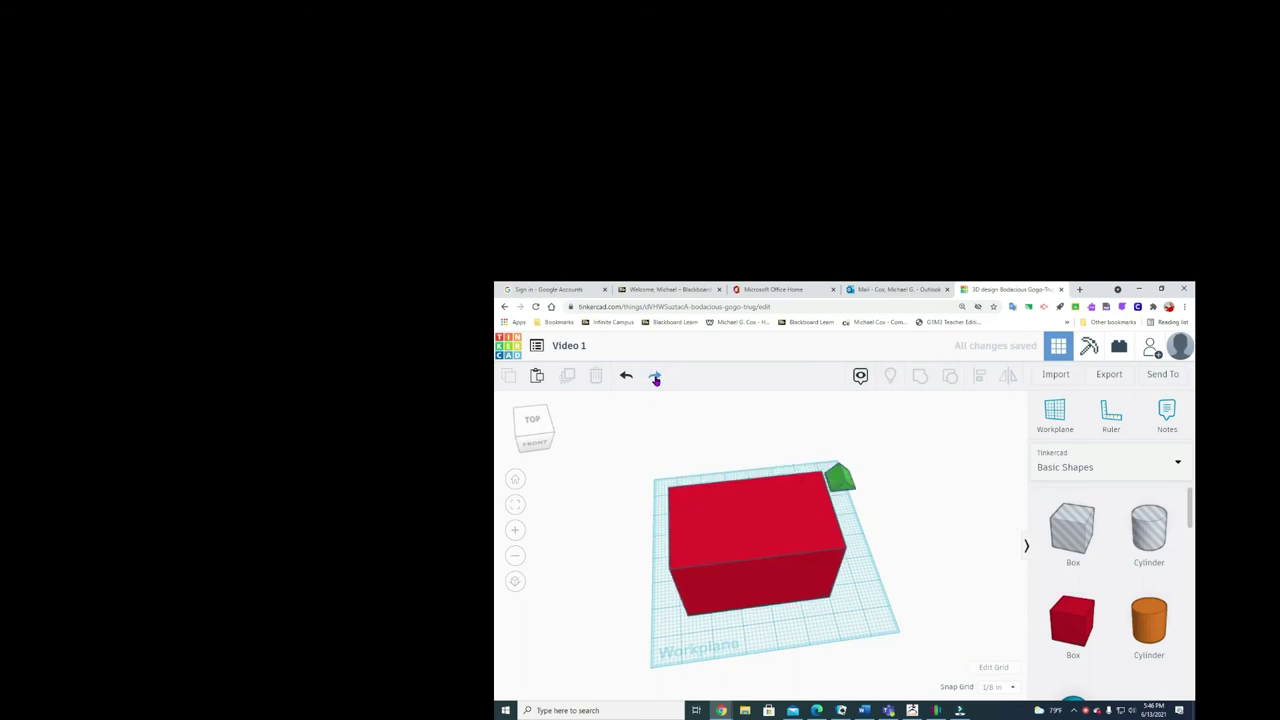
{"action": "left_click", "coordinate": [655, 376]}
{"action": "left_click", "coordinate": [655, 376]}
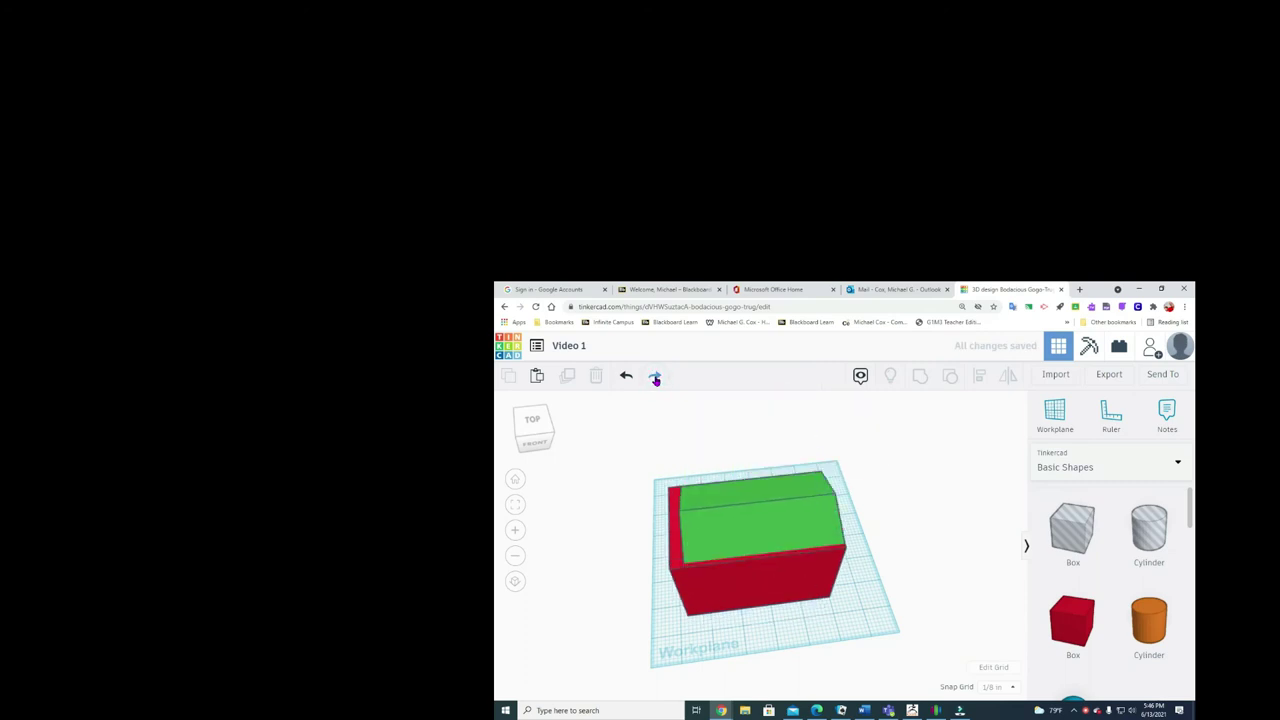
{"action": "left_click", "coordinate": [655, 376]}
{"action": "left_click", "coordinate": [655, 376]}
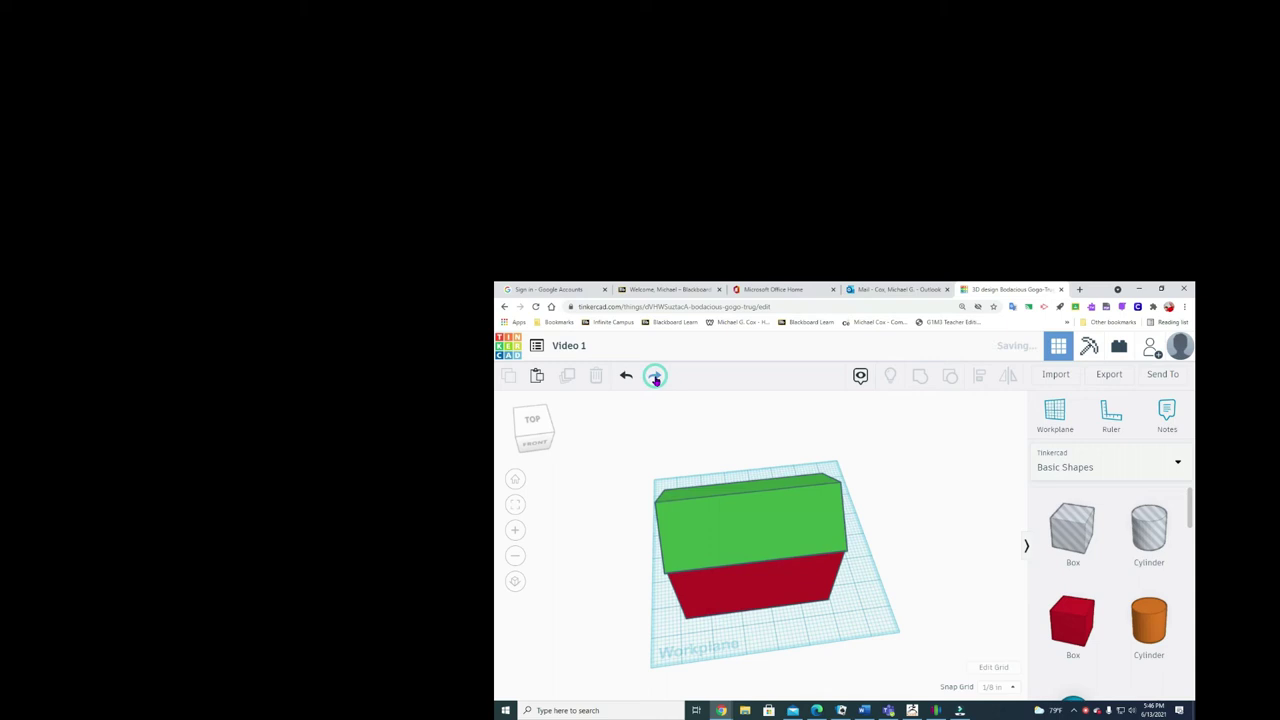
{"action": "left_click", "coordinate": [655, 376]}
{"action": "left_click", "coordinate": [655, 376]}
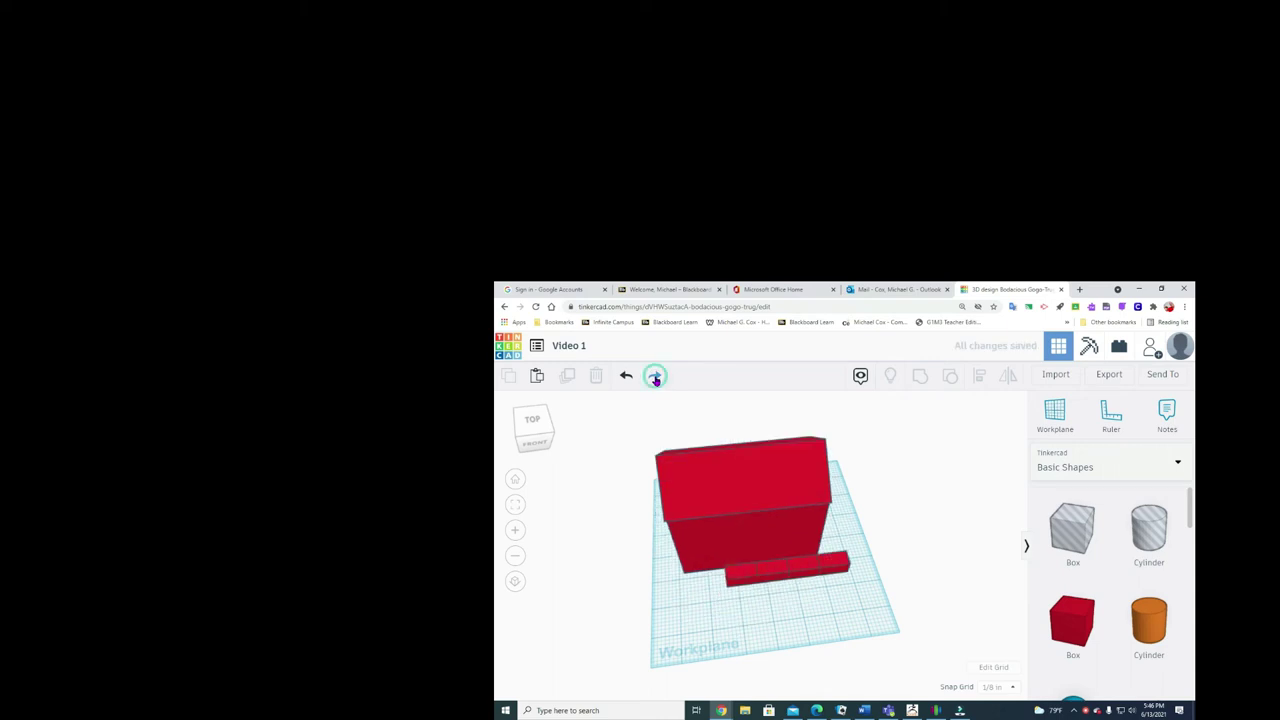
{"action": "left_click", "coordinate": [655, 376]}
{"action": "left_click", "coordinate": [655, 377]}
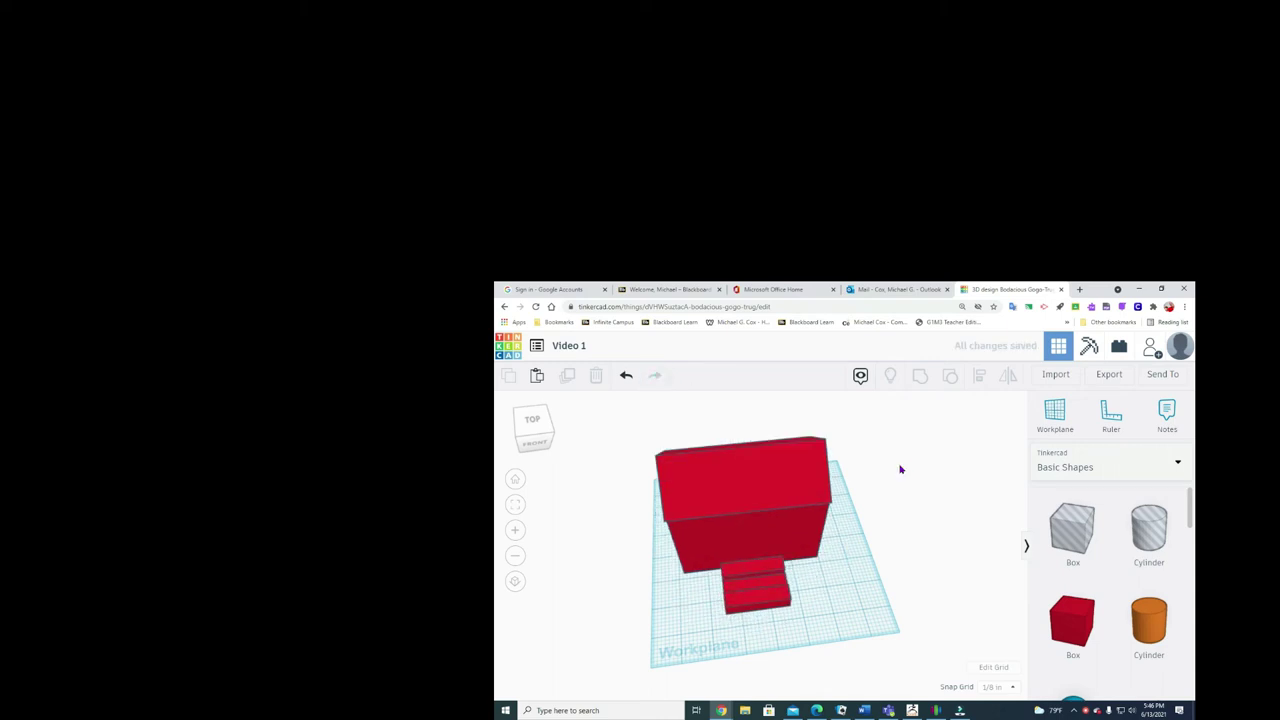